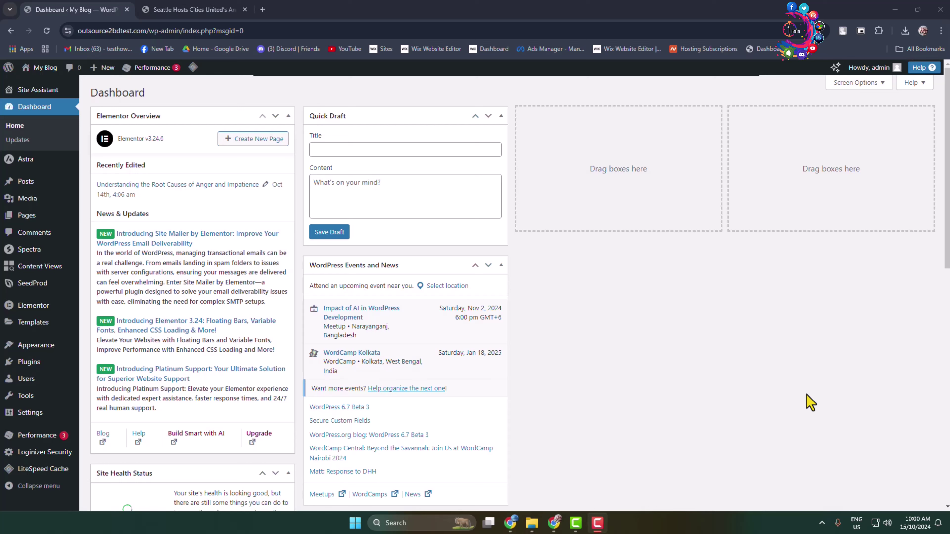
# - Search the plugin directory for 'pdf embe', then install and activate PDF Embedder
pyautogui.moveTo(60, 364)
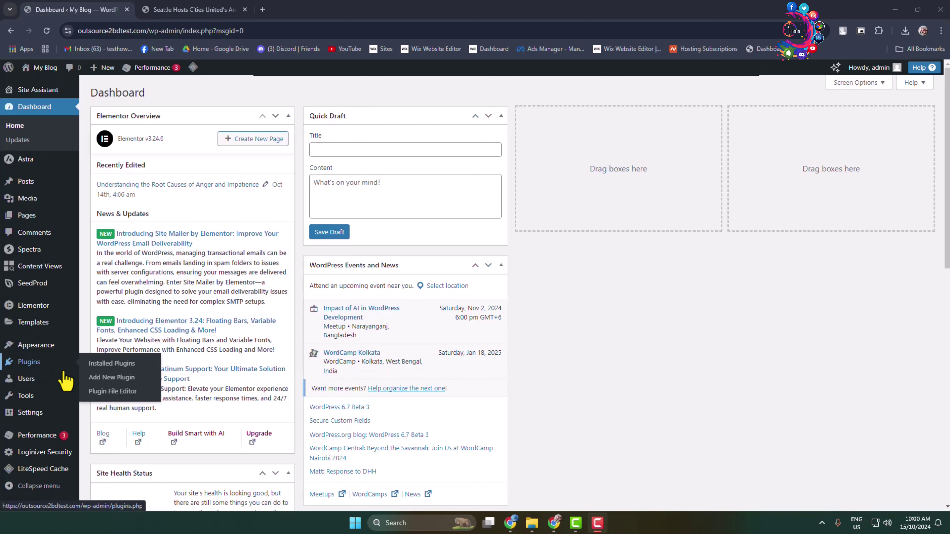
pyautogui.click(109, 379)
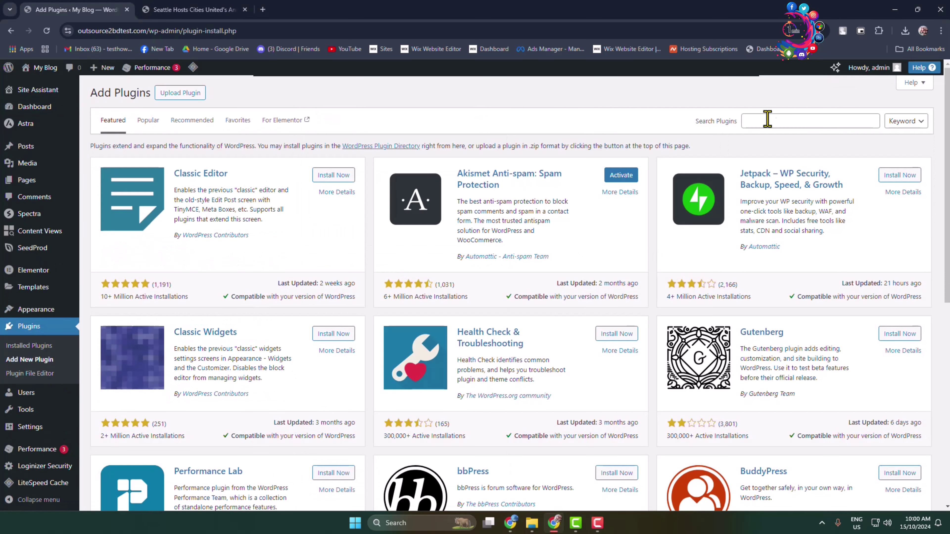
pyautogui.click(753, 117)
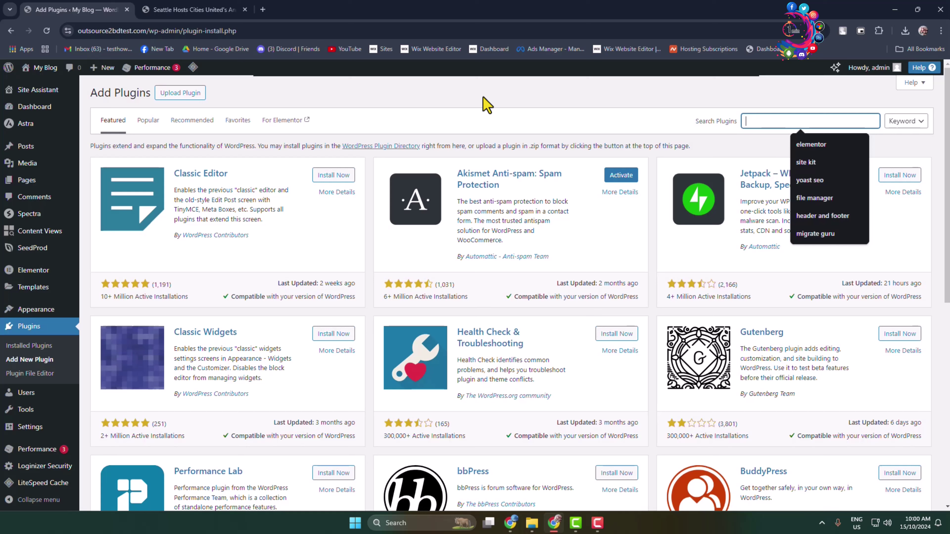
pyautogui.write('pdf embedder')
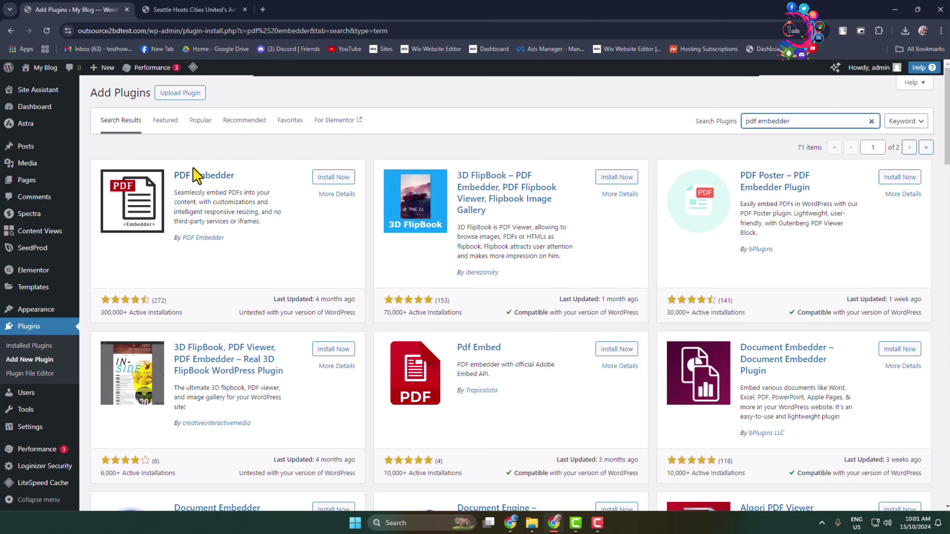
pyautogui.click(330, 178)
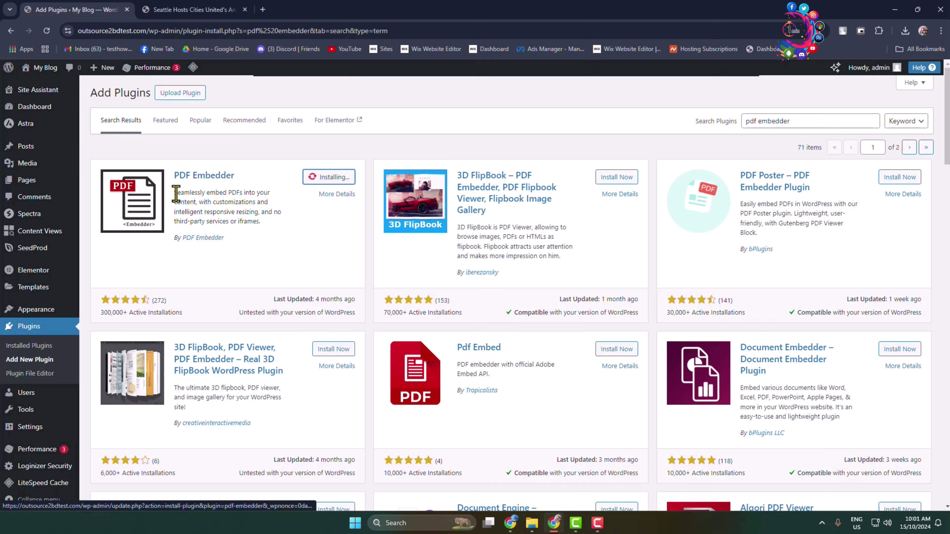
pyautogui.click(329, 177)
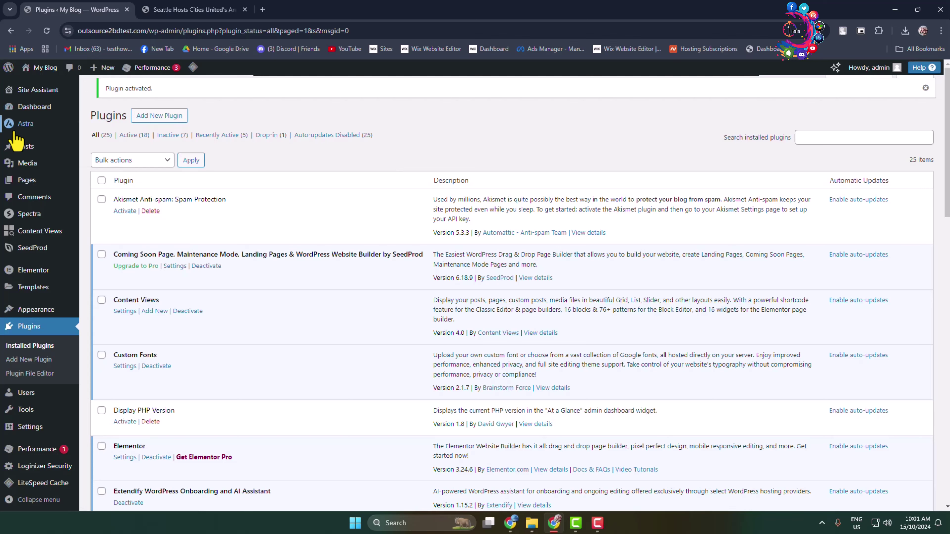
# - Open the Media Library's Add New upload area and check the 8 MB upload limit
pyautogui.moveTo(26, 165)
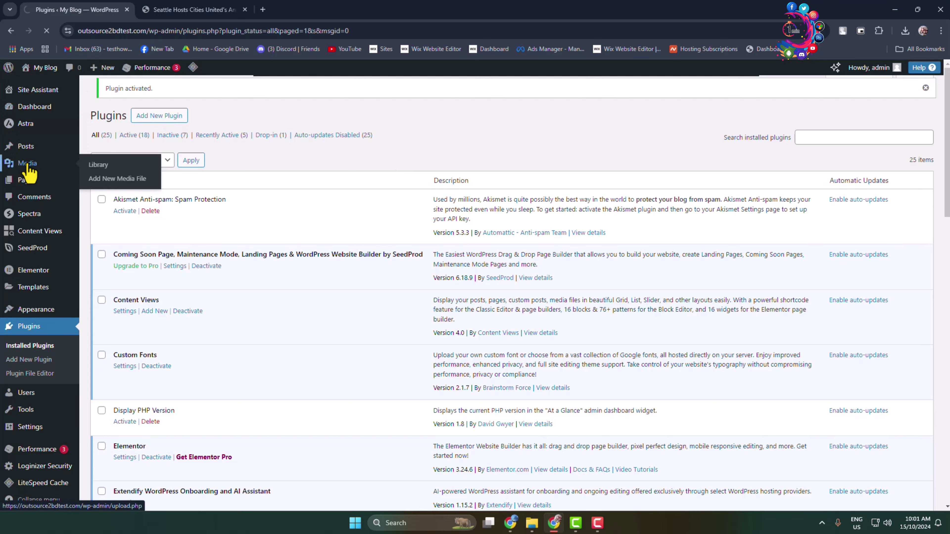
pyautogui.click(27, 165)
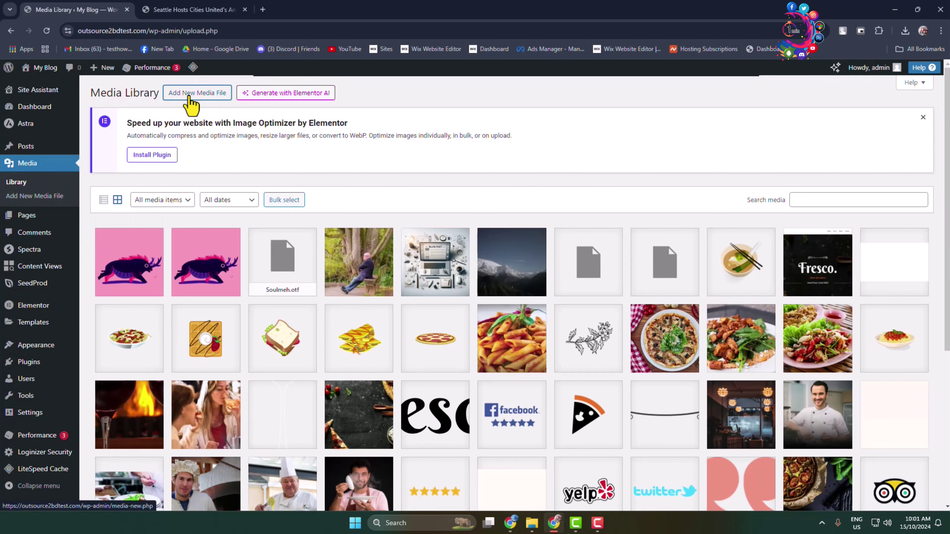
pyautogui.click(191, 106)
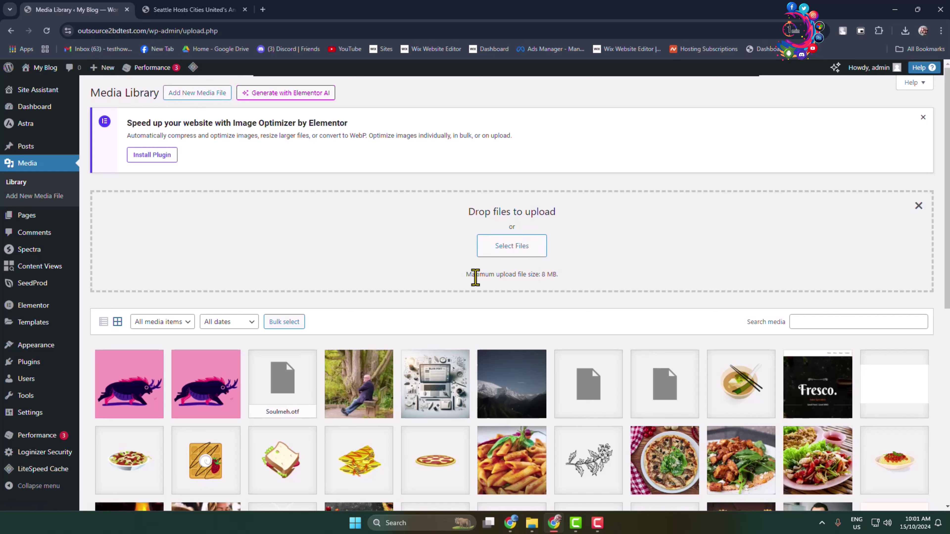
pyautogui.moveTo(462, 276); pyautogui.dragTo(593, 285)
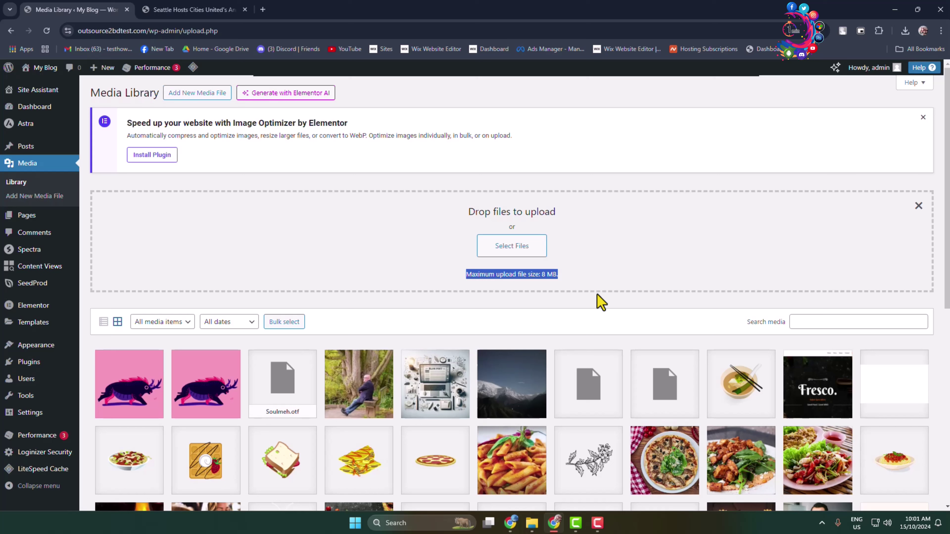
pyautogui.click(600, 283)
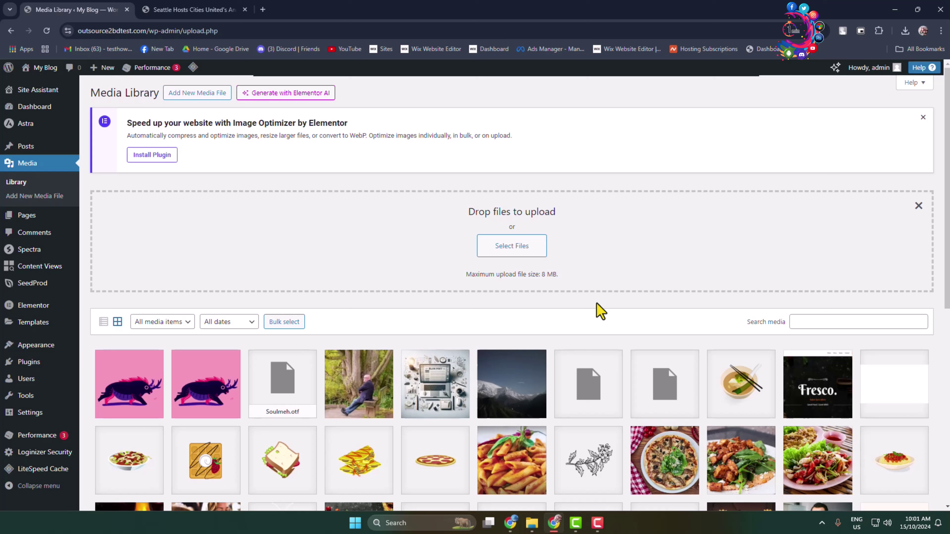
# - Upload Booklets-PDF1.pdf from the Documents folder and review its attachment details
pyautogui.click(505, 246)
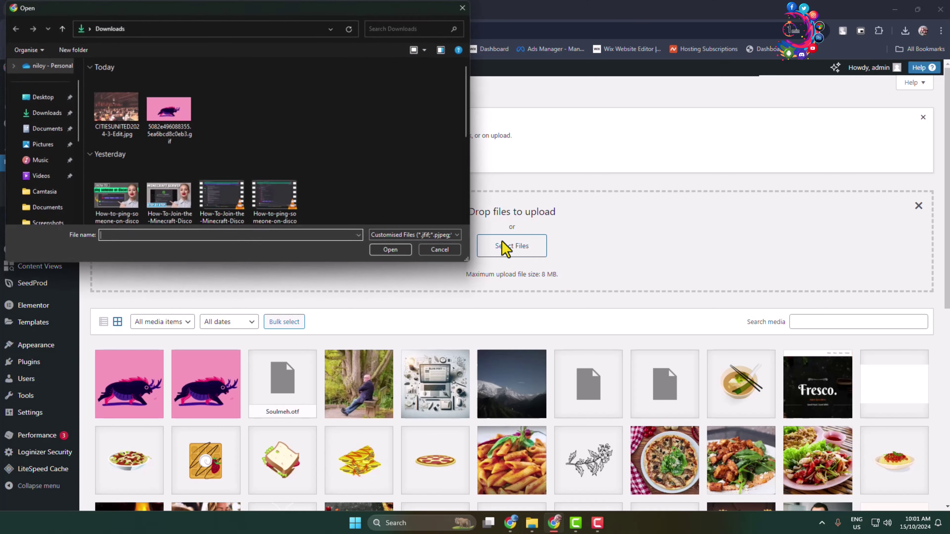
pyautogui.scroll(-5, 57, 187)
pyautogui.click(53, 191)
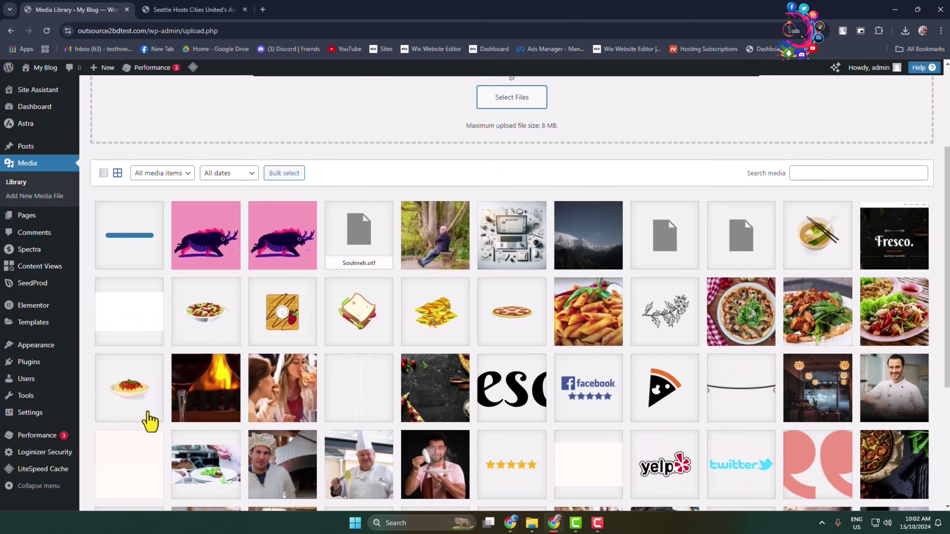
pyautogui.scroll(4, 150, 422)
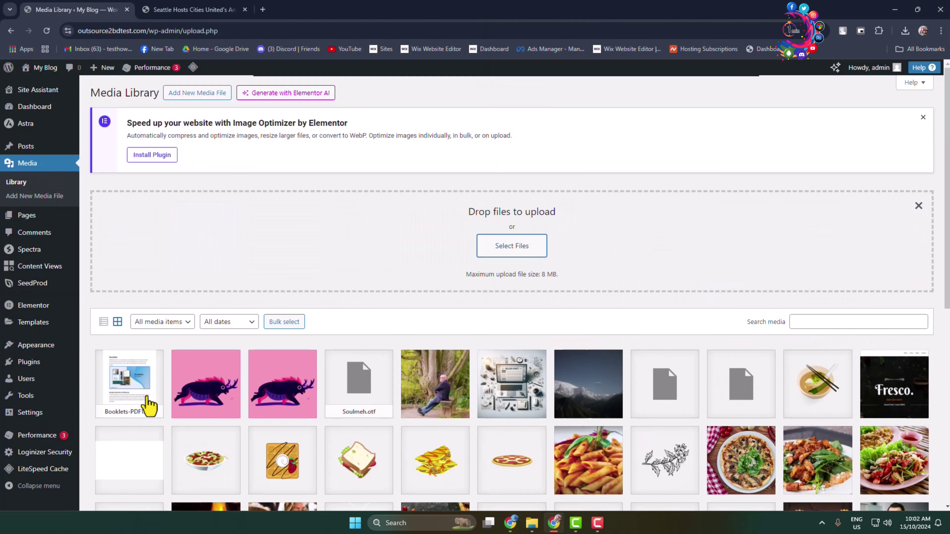
pyautogui.click(142, 391)
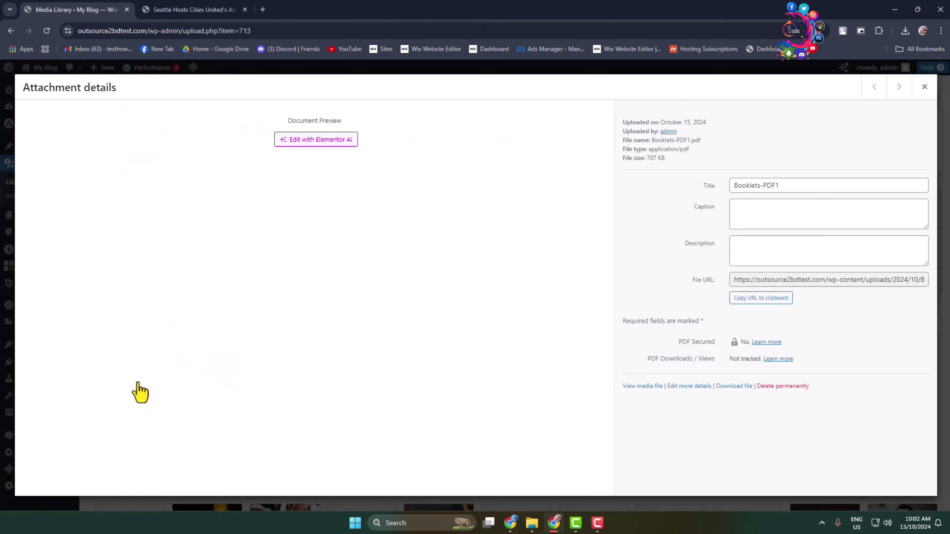
pyautogui.click(924, 86)
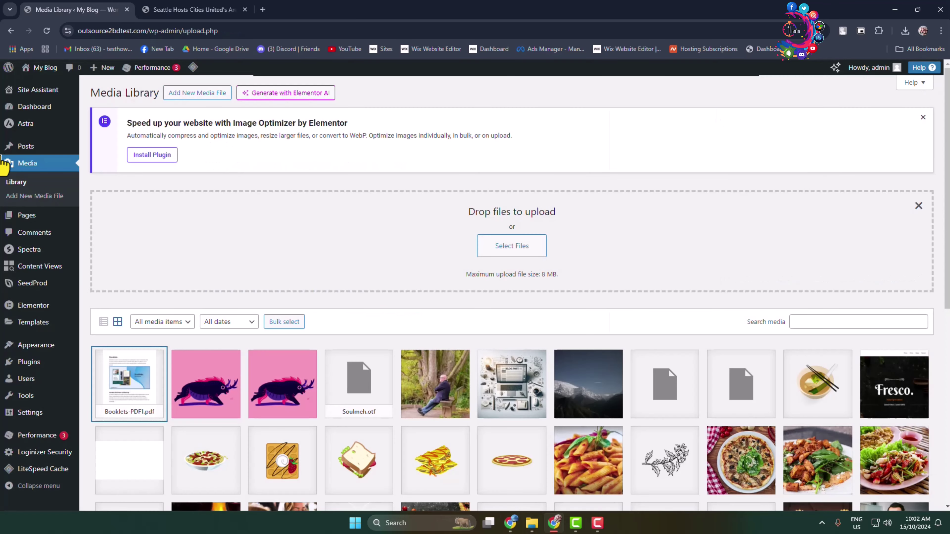
# - Open the 'Hello world!' post in the block editor from the Posts list
pyautogui.click(25, 150)
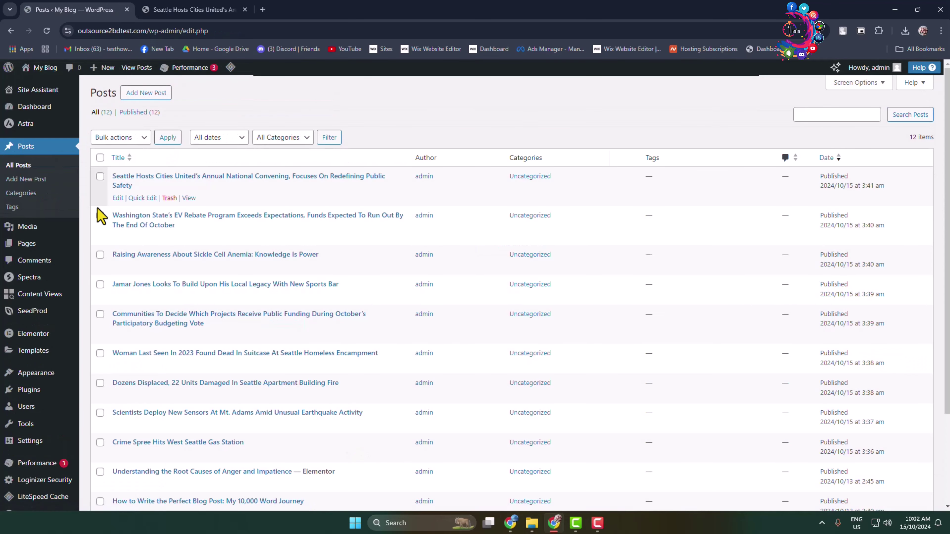
pyautogui.scroll(-3, 349, 301)
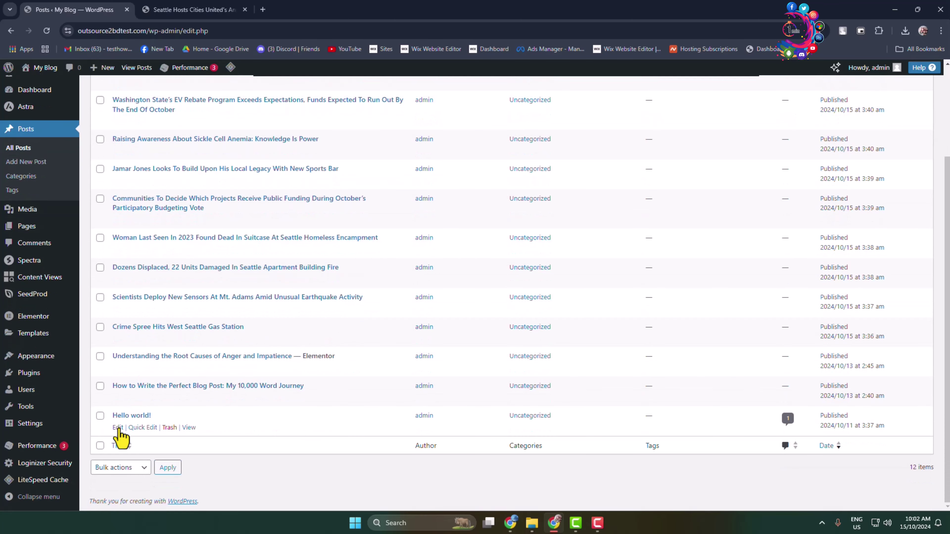
pyautogui.click(118, 427)
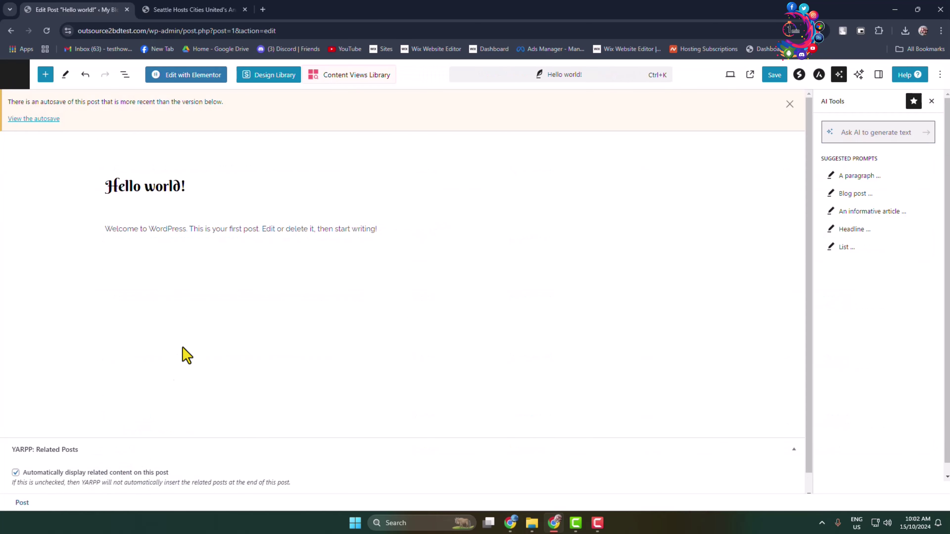
# - Insert a PDF Embedder block, found by searching 'pdf', below the welcome paragraph
pyautogui.click(517, 255)
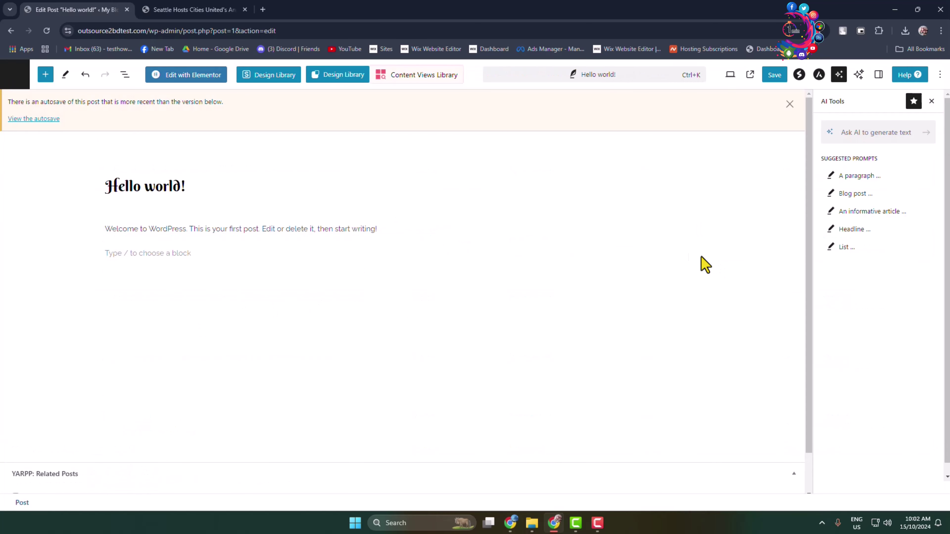
pyautogui.click(695, 253)
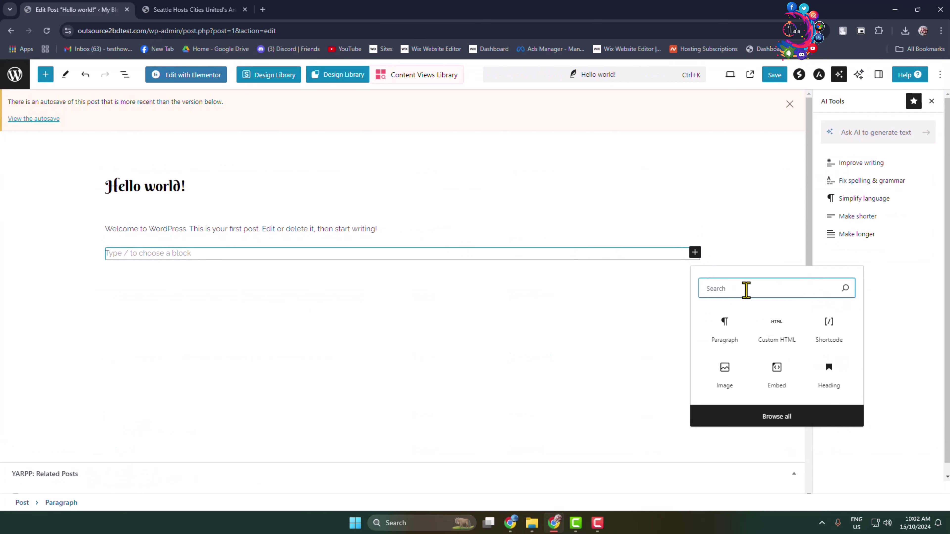
pyautogui.write('pdf')
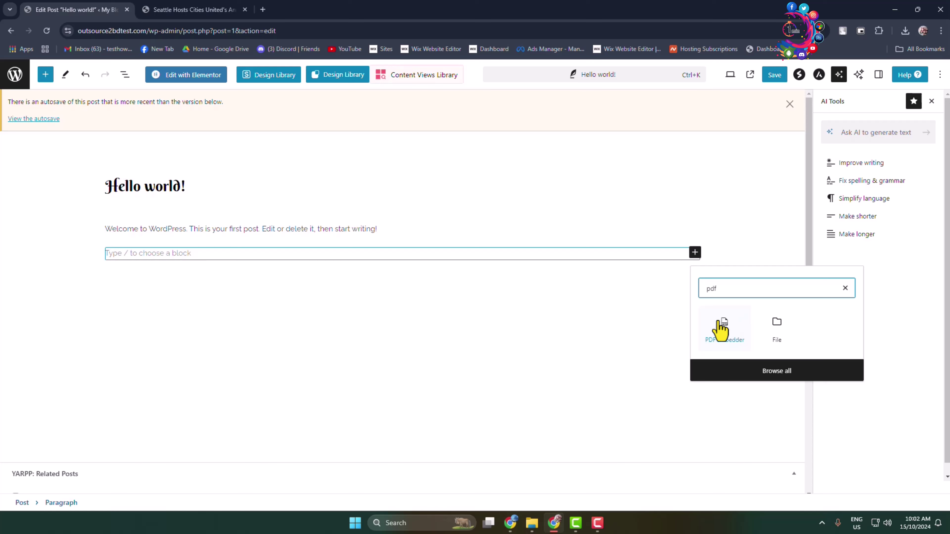
pyautogui.click(727, 339)
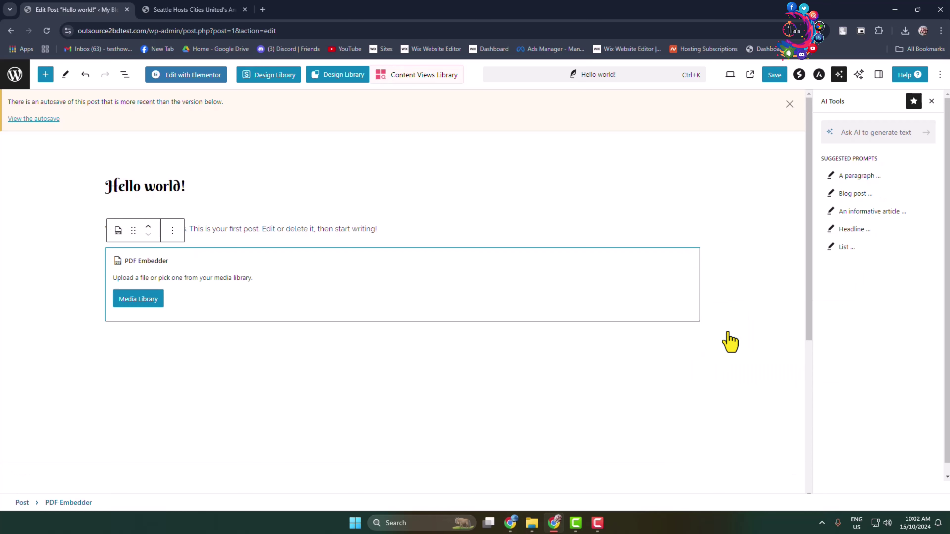
pyautogui.click(132, 304)
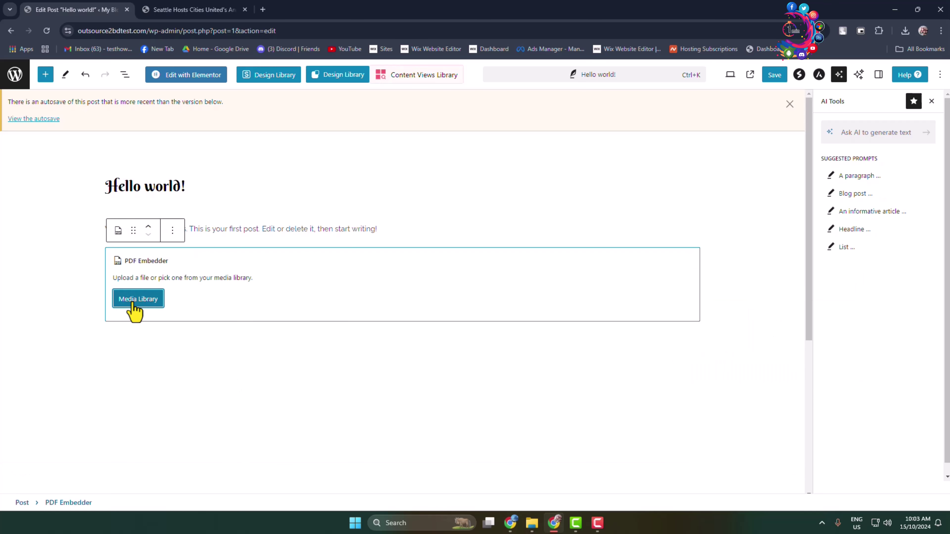
# - Select Booklets-PDF1.pdf from the Media Library as the block's embedded file
pyautogui.click(133, 303)
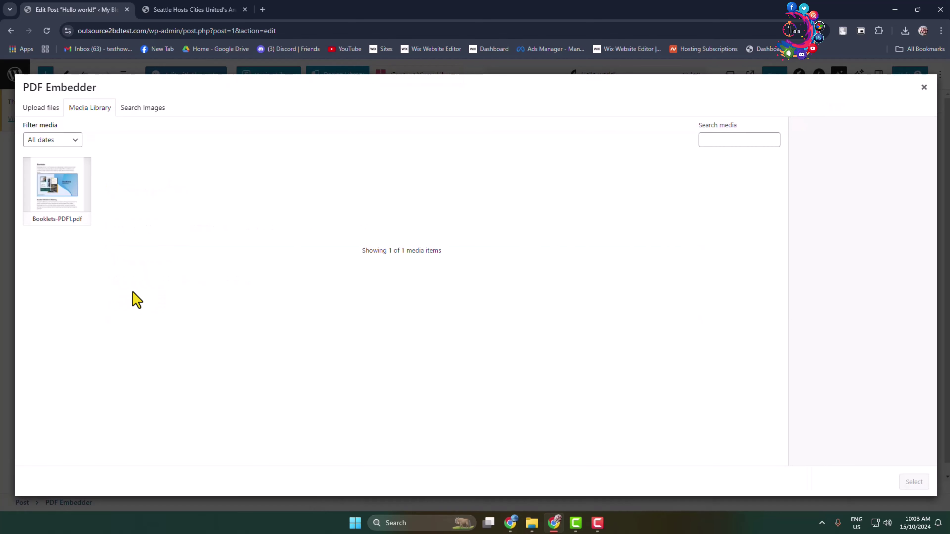
pyautogui.click(55, 196)
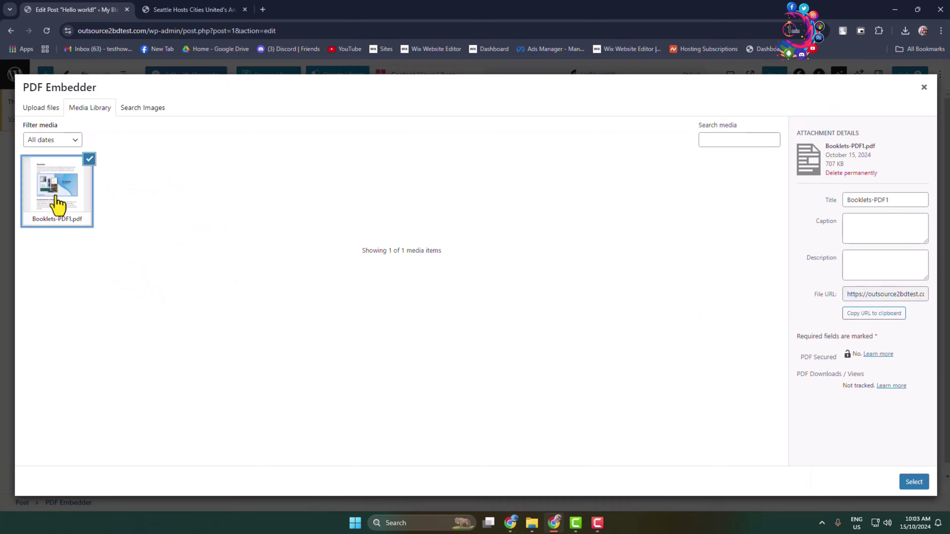
pyautogui.click(912, 481)
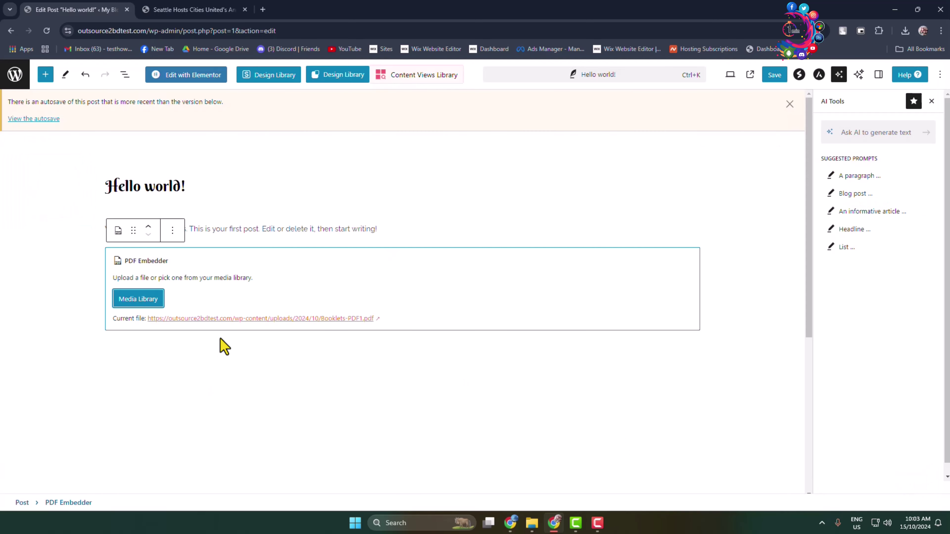
pyautogui.click(195, 368)
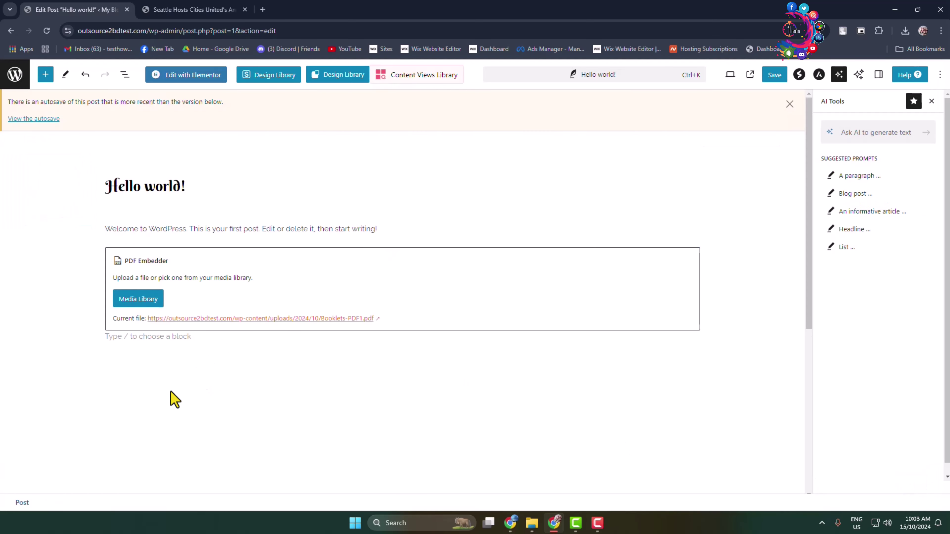
# - Save the post and open the live Hello world! page in a new tab
pyautogui.click(777, 77)
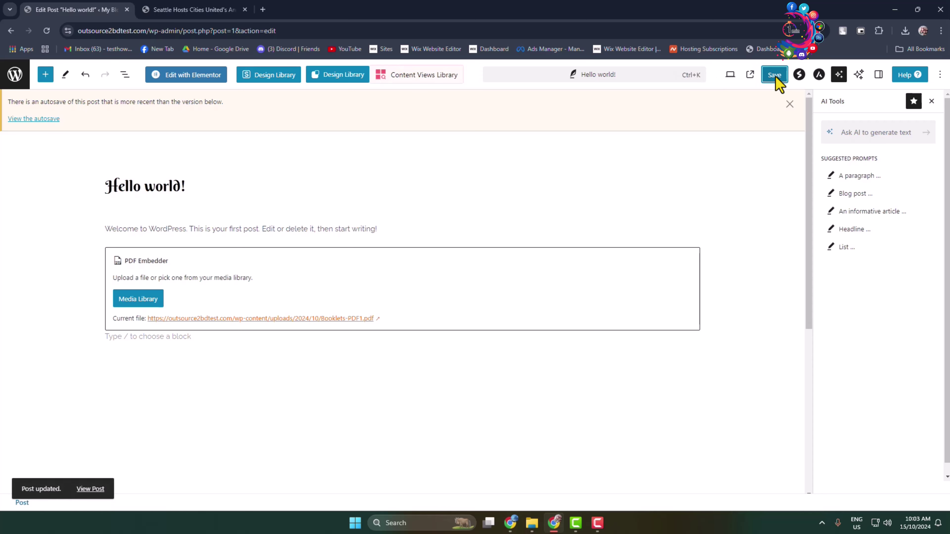
pyautogui.rightClick(92, 488)
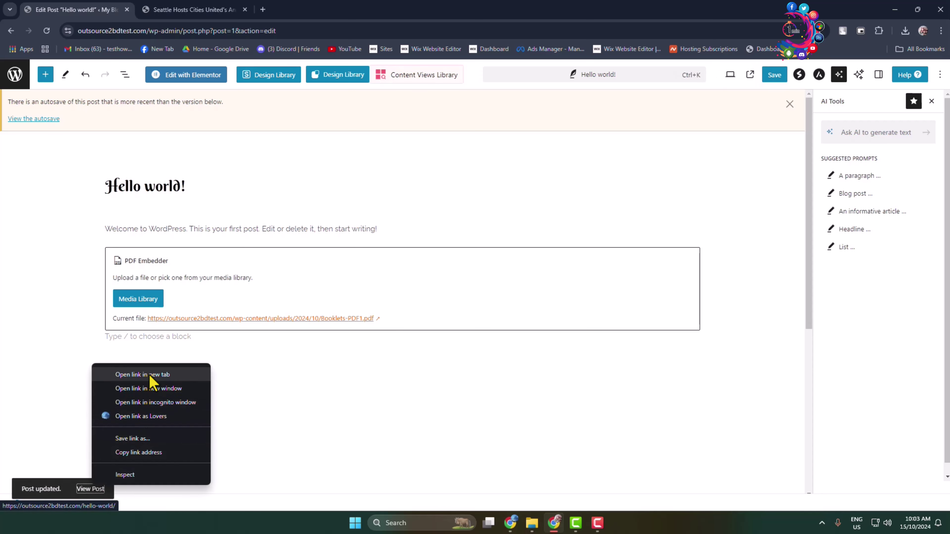
pyautogui.click(139, 375)
pyautogui.click(180, 7)
# - Scroll to the embedded booklet on the live post and turn it to page 2
pyautogui.scroll(-3, 462, 250)
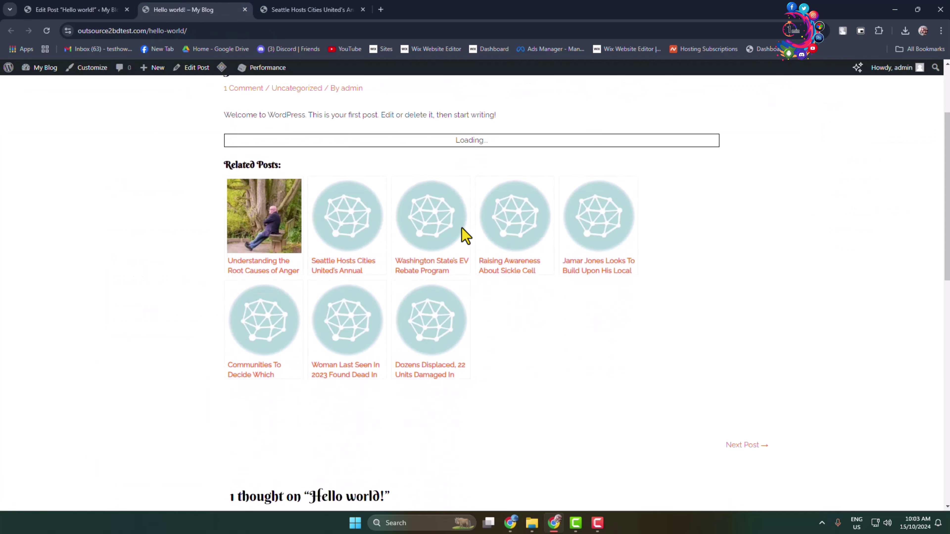
pyautogui.scroll(-5, 463, 234)
pyautogui.scroll(-6, 465, 234)
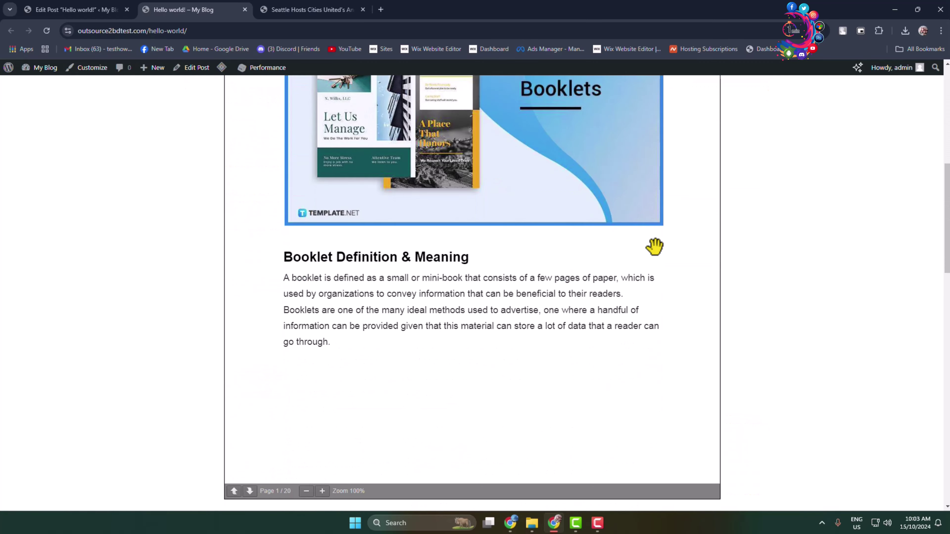
pyautogui.scroll(5, 742, 322)
pyautogui.scroll(4, 742, 323)
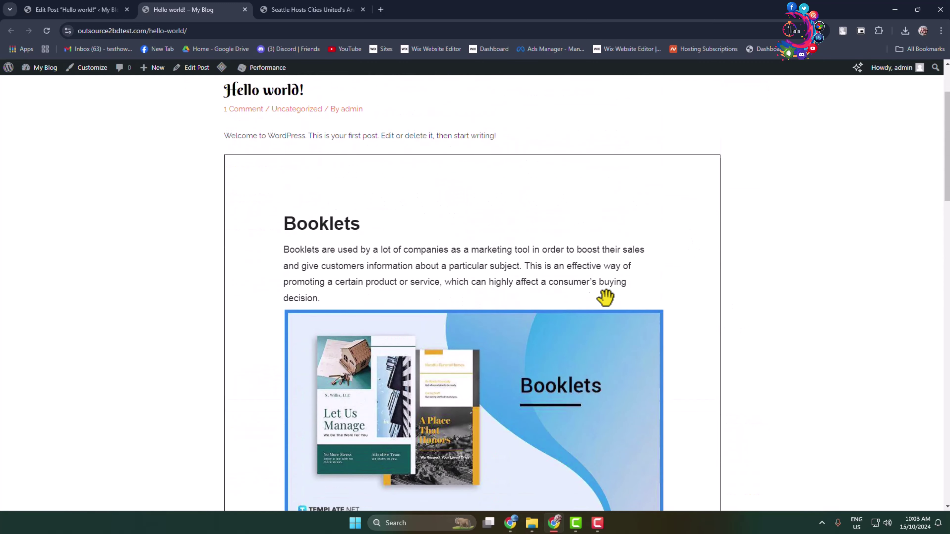
pyautogui.scroll(-7, 450, 346)
pyautogui.scroll(-3, 450, 346)
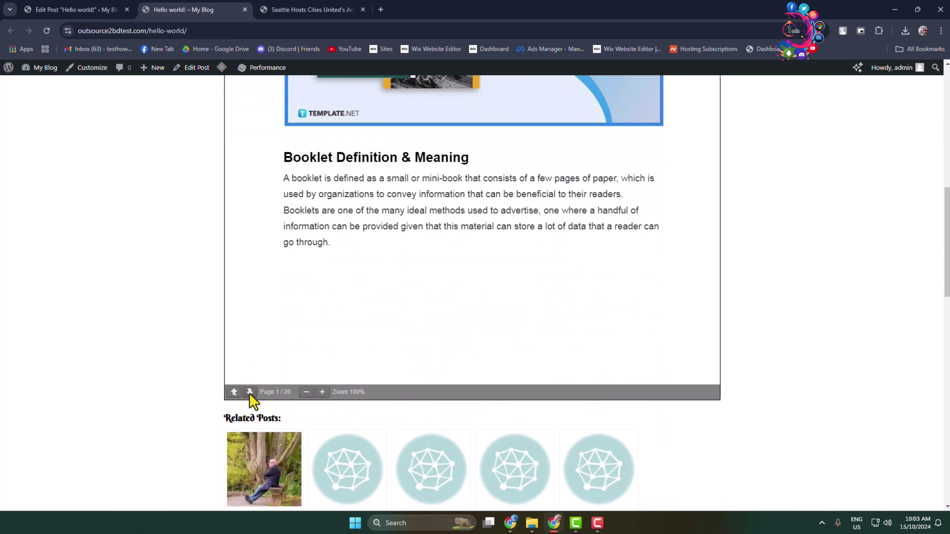
pyautogui.click(250, 392)
pyautogui.scroll(14, 330, 324)
pyautogui.scroll(-7, 330, 324)
# - Zoom the browser page to 80% and advance the booklet to page 4
pyautogui.hotkey('ctrl', '-')
pyautogui.hotkey('ctrl', '-')
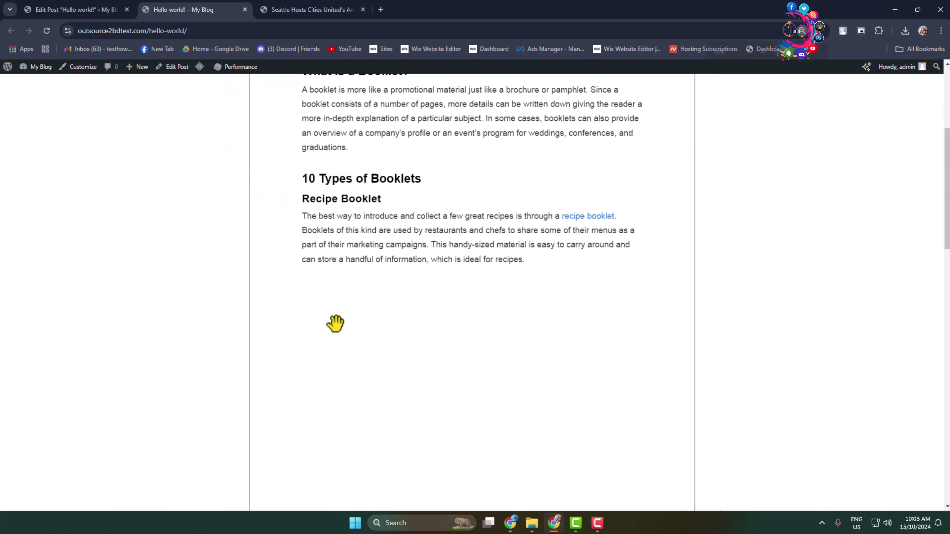
pyautogui.scroll(-4, 338, 390)
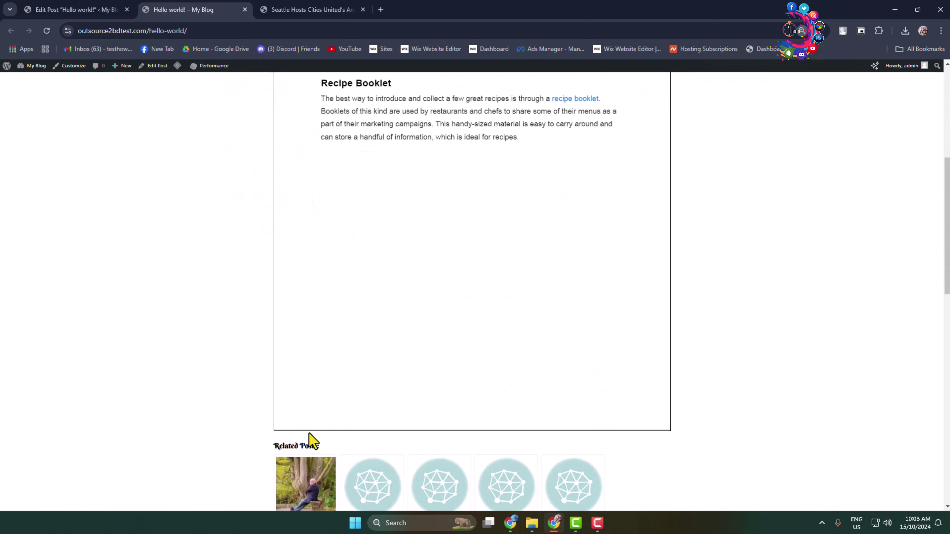
pyautogui.click(295, 425)
pyautogui.click(295, 425)
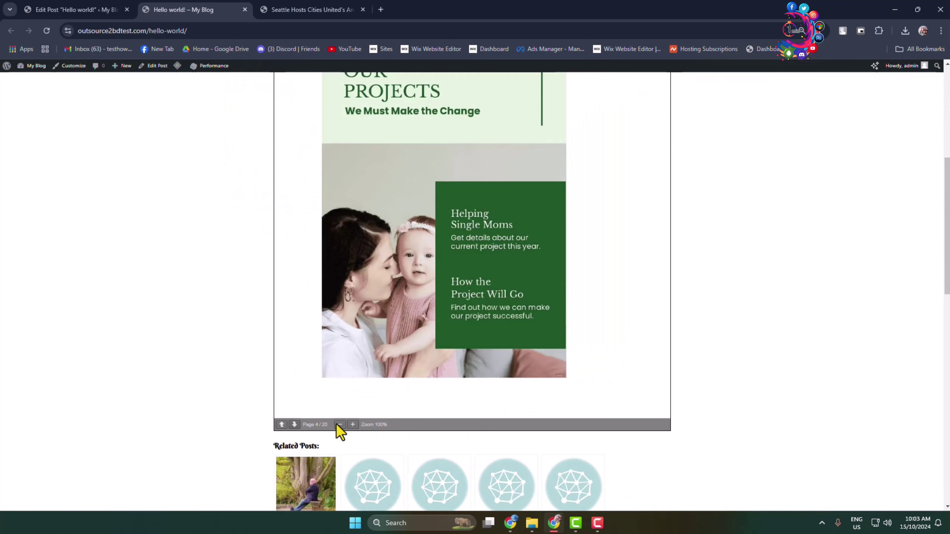
# - Enlarge the booklet page in four zoom steps, past 130%
pyautogui.click(353, 425)
pyautogui.click(353, 425)
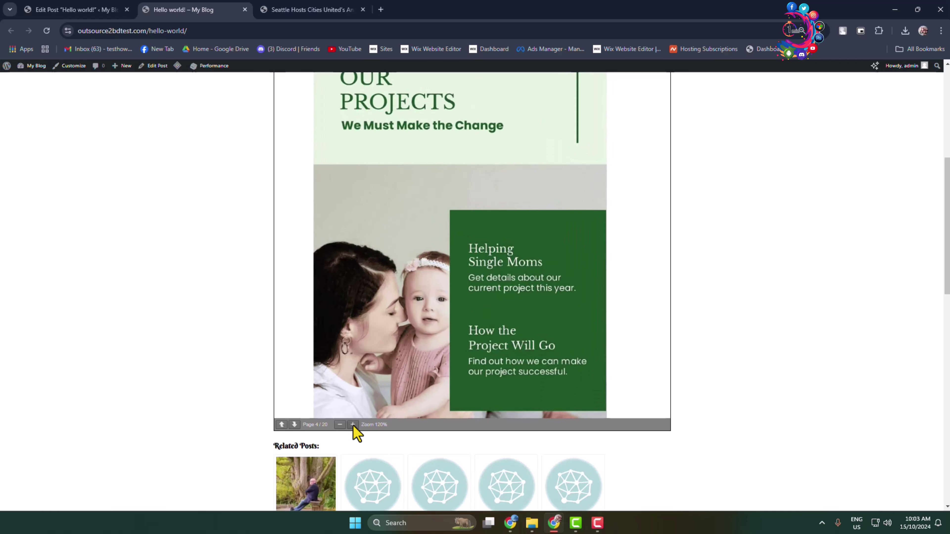
pyautogui.click(352, 424)
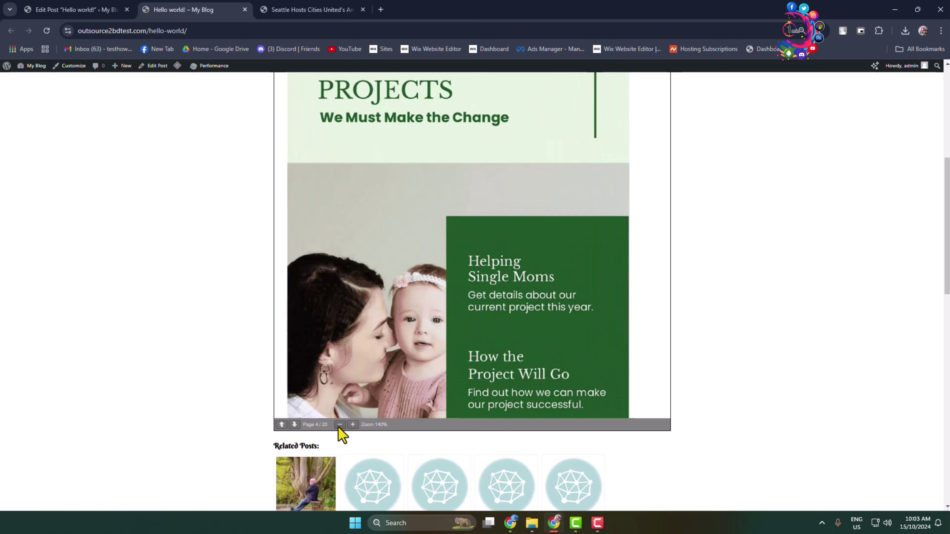
pyautogui.click(352, 425)
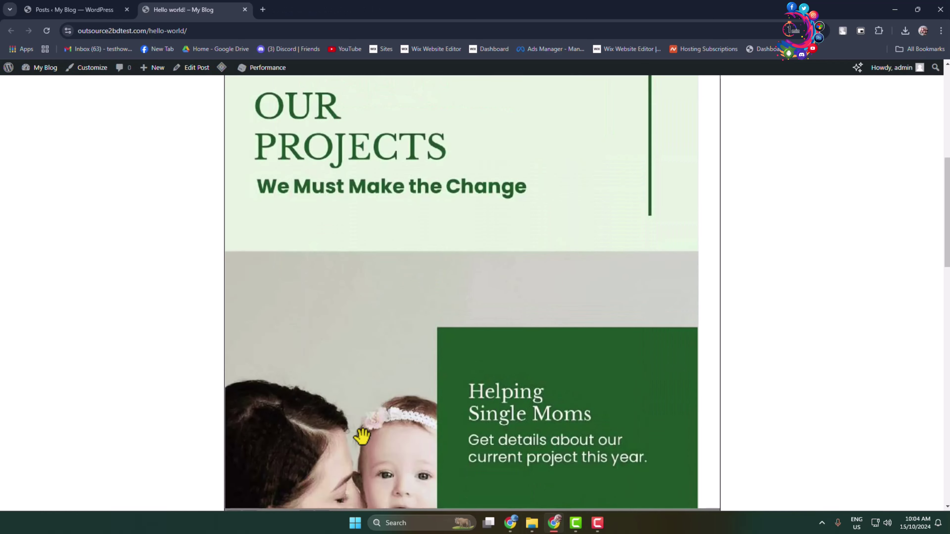
pyautogui.scroll(9, 740, 347)
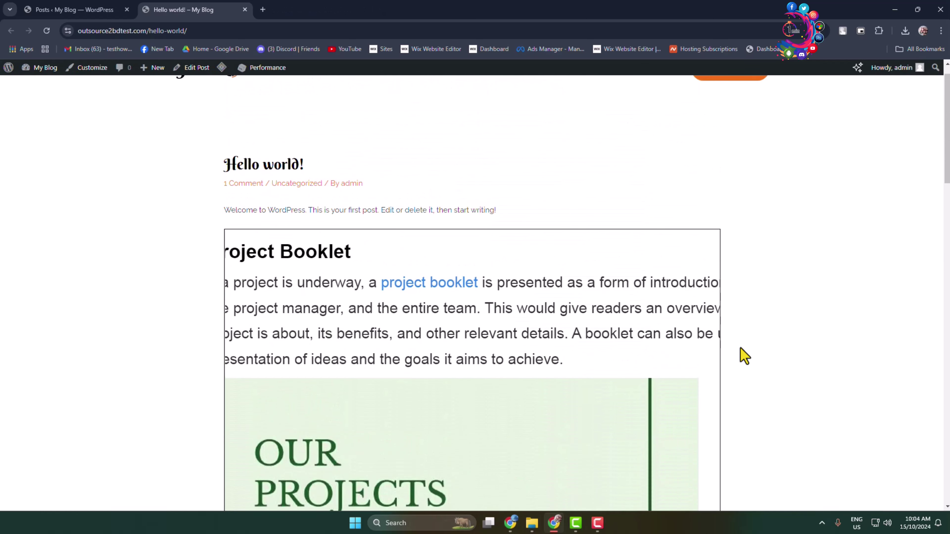
pyautogui.scroll(-10, 637, 259)
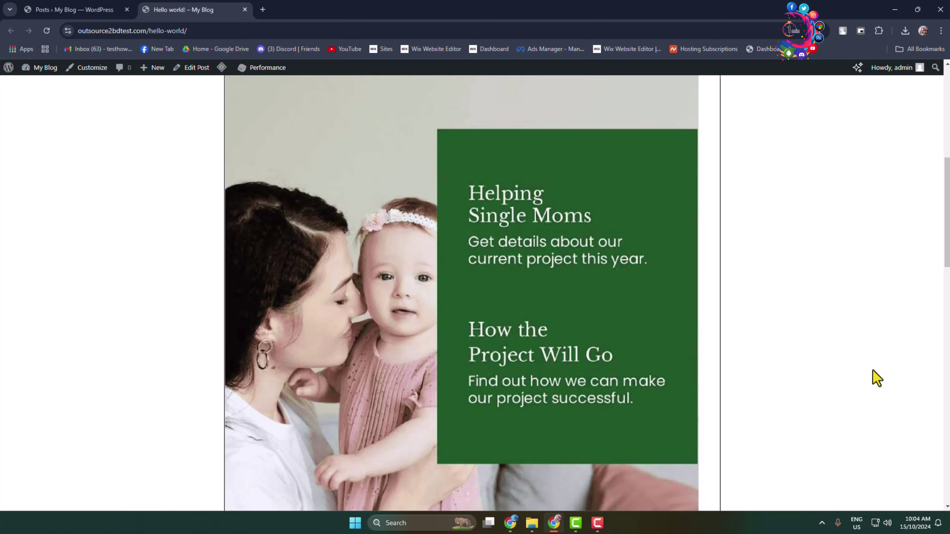
# - Return to the admin Posts tab and open Settings > PDF Embedder
pyautogui.rightClick(44, 9)
pyautogui.click(60, 7)
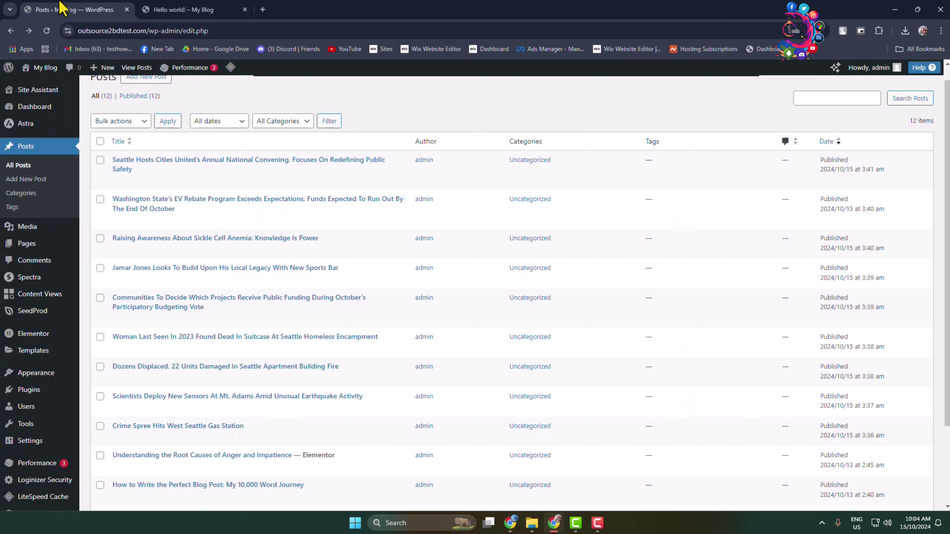
pyautogui.moveTo(32, 442)
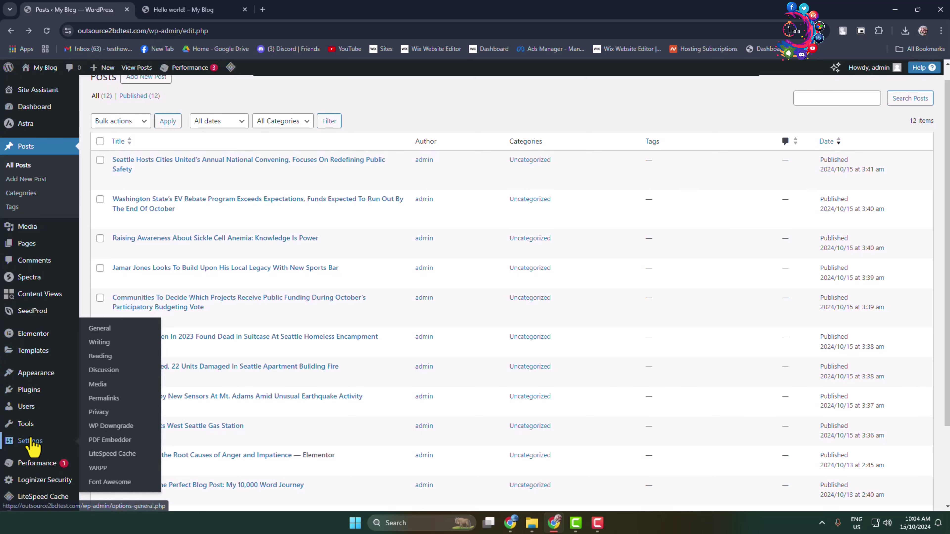
pyautogui.click(109, 442)
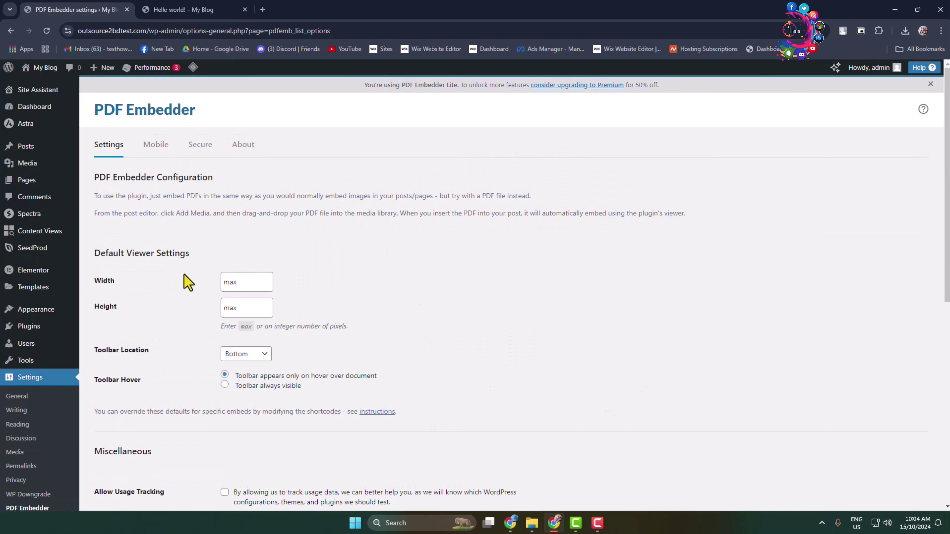
# - Set default viewer width 400 and height 800, keep the toolbar at Bottom, and save
pyautogui.scroll(-3, 212, 267)
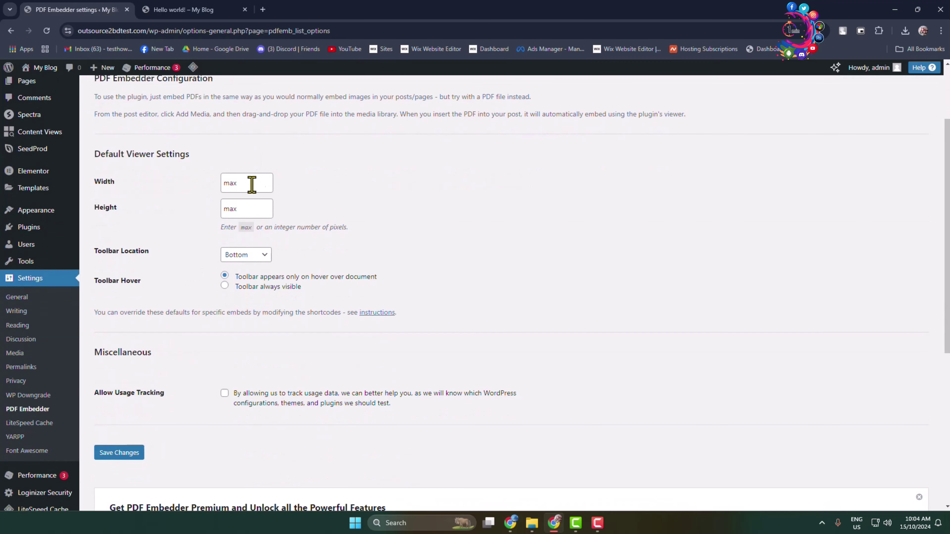
pyautogui.click(250, 184)
pyautogui.doubleClick(250, 184)
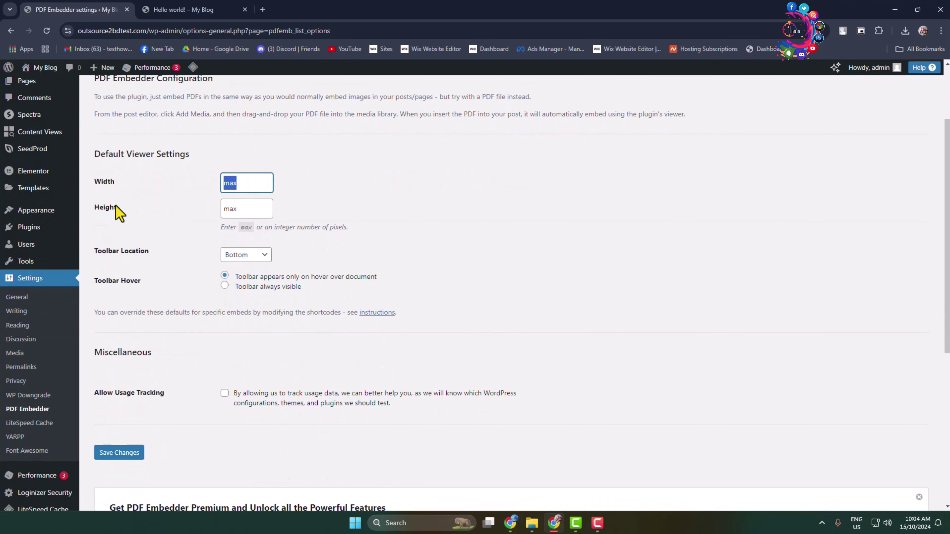
pyautogui.write('400')
pyautogui.click(240, 208)
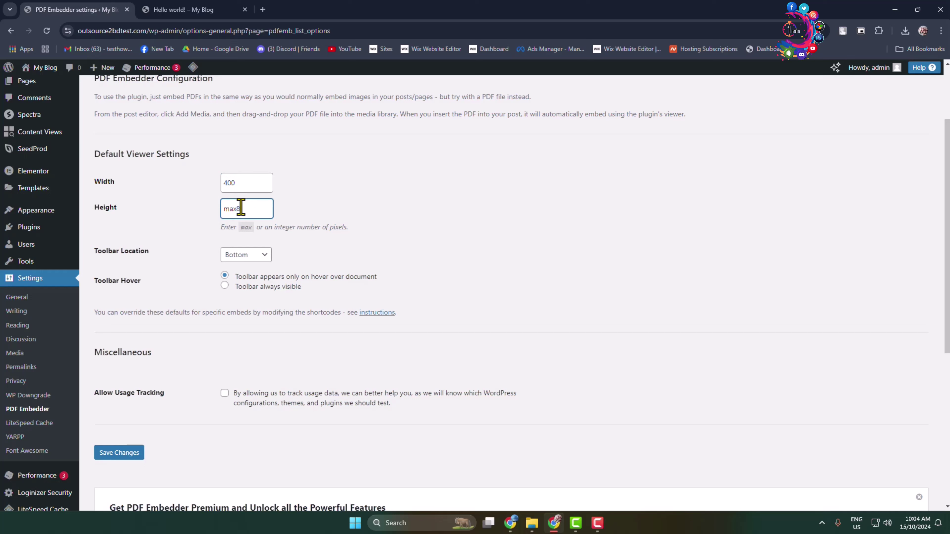
pyautogui.write('8')
pyautogui.doubleClick(227, 209)
pyautogui.write('800')
pyautogui.click(258, 255)
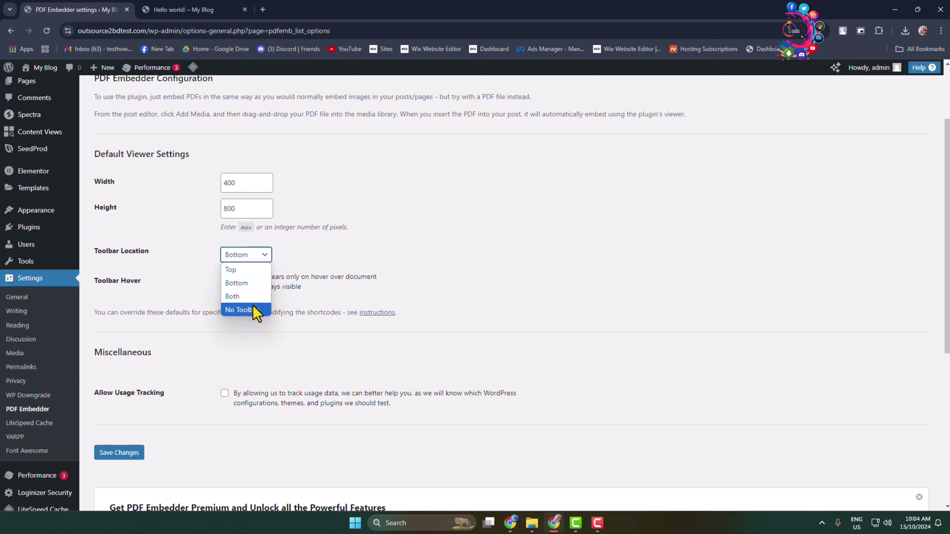
pyautogui.click(397, 247)
pyautogui.click(118, 449)
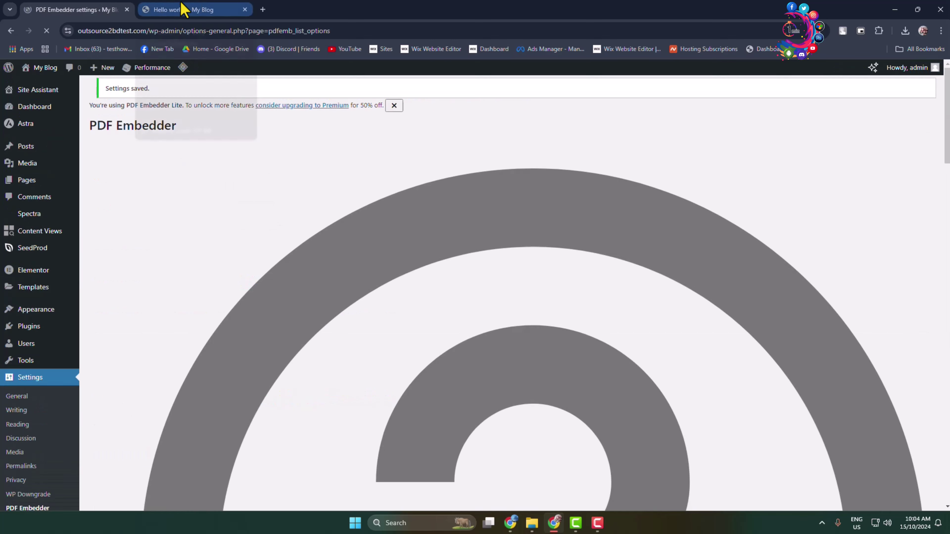
# - Reload the live Hello world! post and view it in a private window
pyautogui.click(184, 9)
pyautogui.click(45, 31)
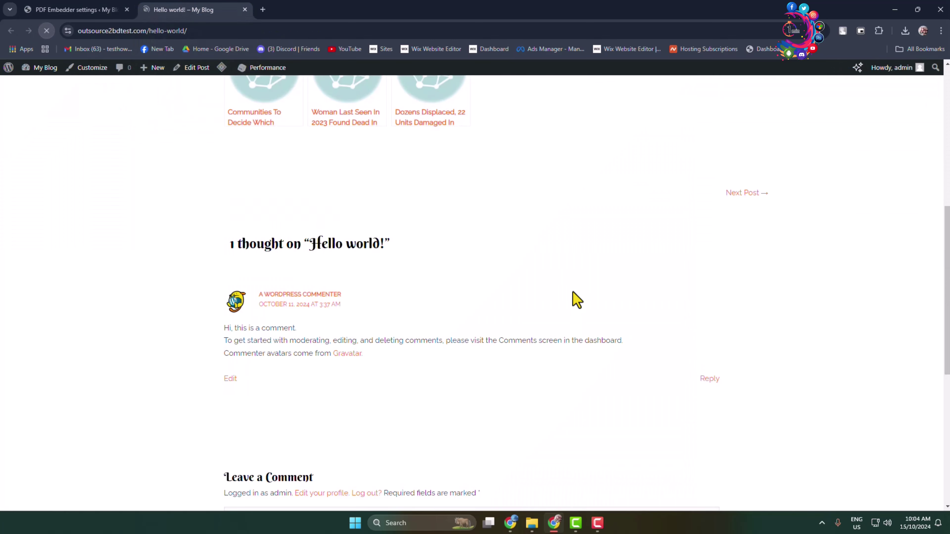
pyautogui.hotkey('alt', 'Tab')
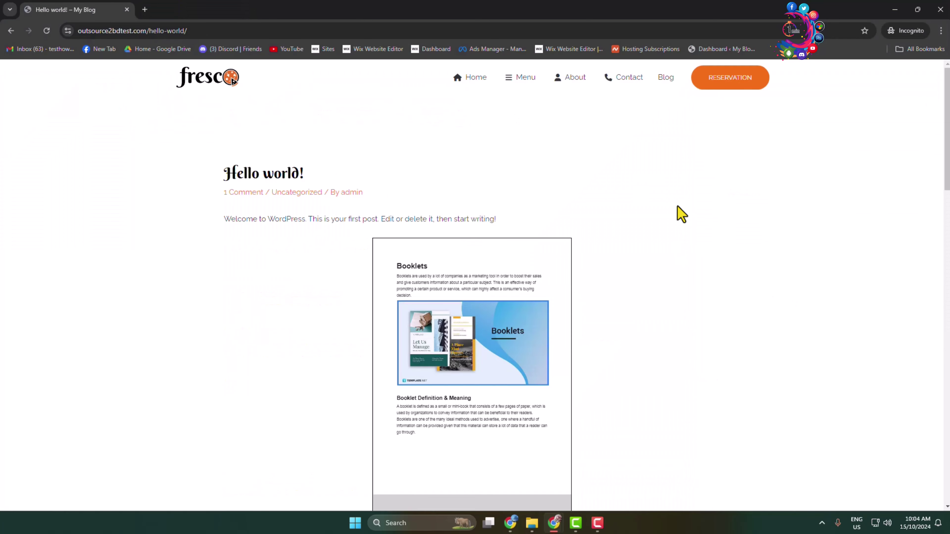
# - Page the booklet in the narrower 400×800 viewer forward to page 4
pyautogui.scroll(-6, 679, 214)
pyautogui.scroll(1, 526, 316)
pyautogui.scroll(5, 526, 316)
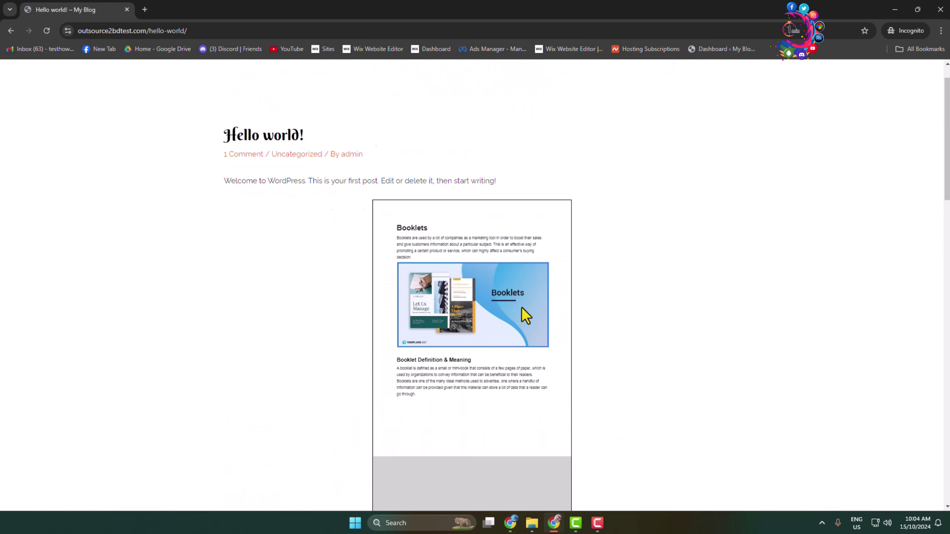
pyautogui.scroll(-5, 504, 286)
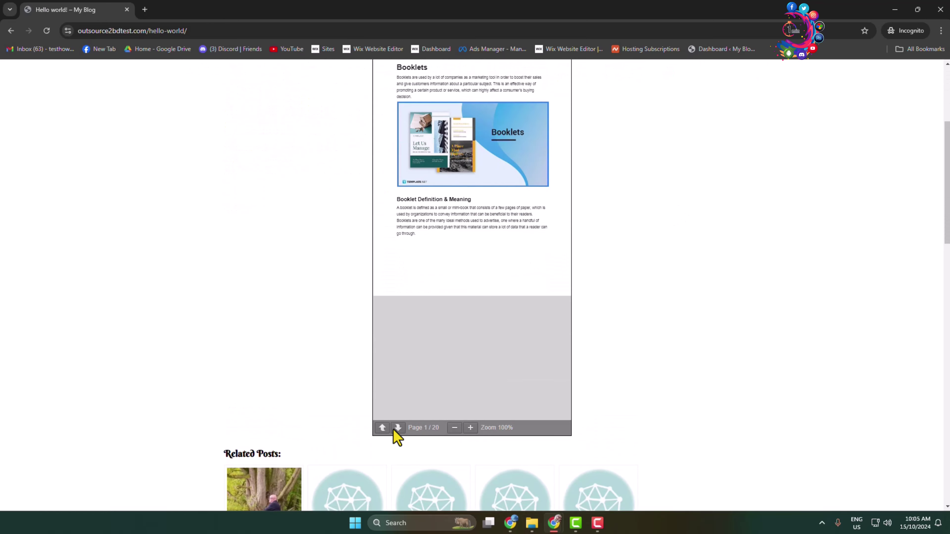
pyautogui.click(394, 434)
pyautogui.scroll(5, 434, 413)
pyautogui.scroll(-1, 430, 452)
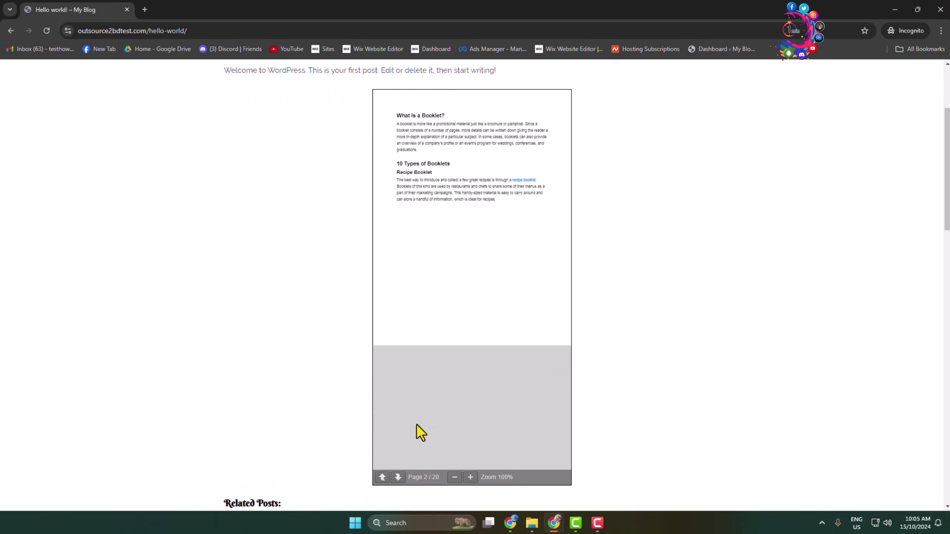
pyautogui.click(398, 477)
pyautogui.click(398, 478)
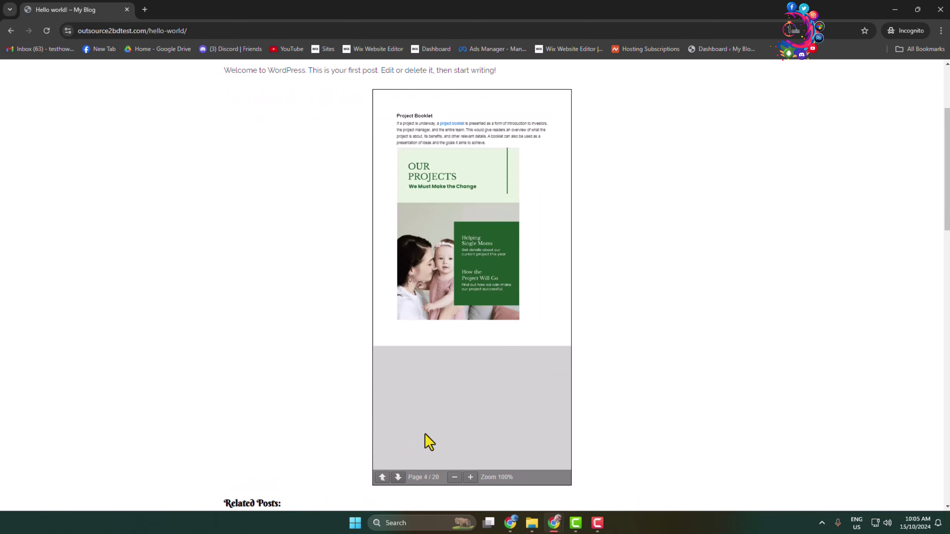